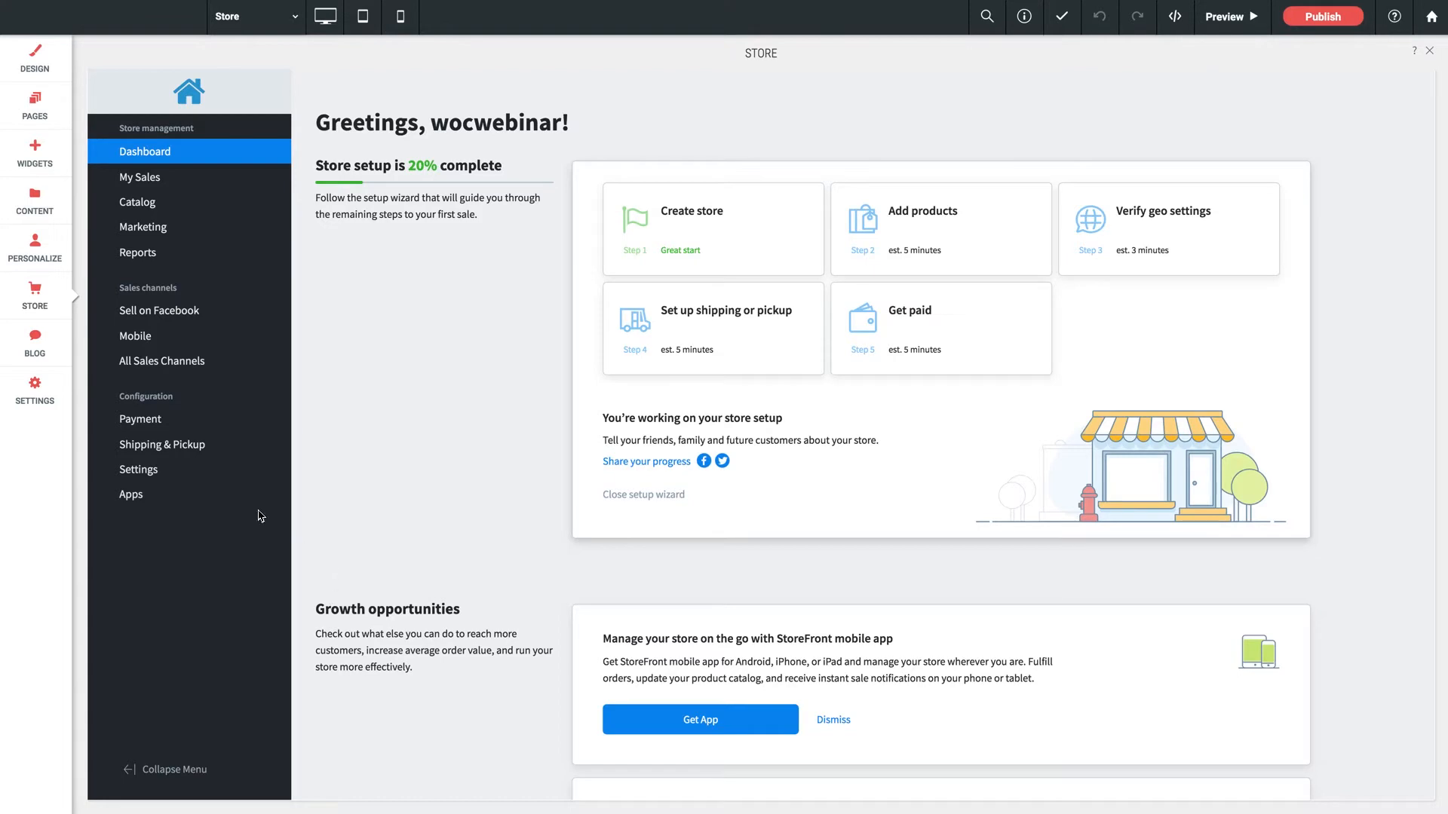
Start a new FedEx shipping method with automatically calculated rates to view its shipping origin form
click(195, 450)
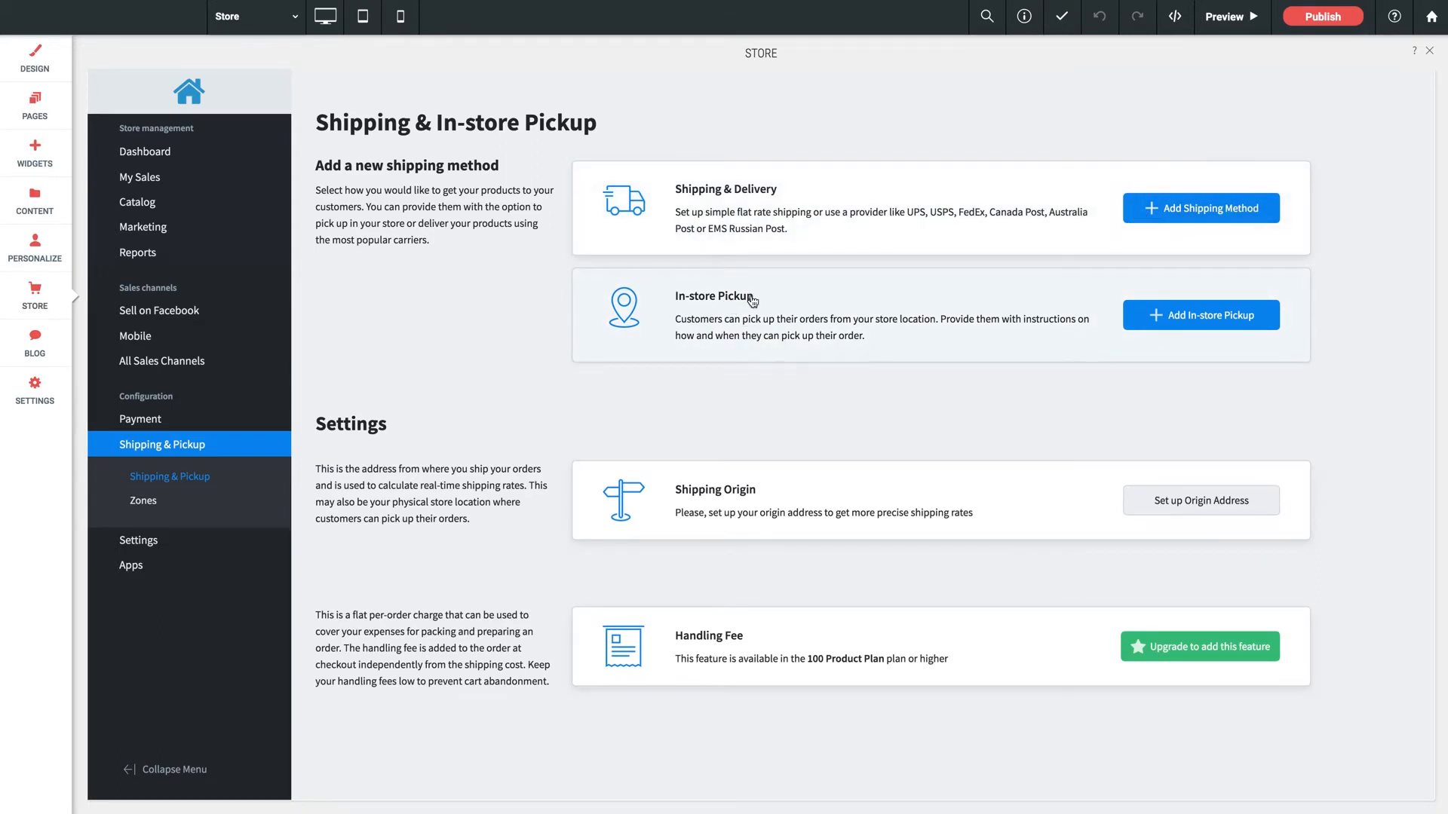
click(1208, 209)
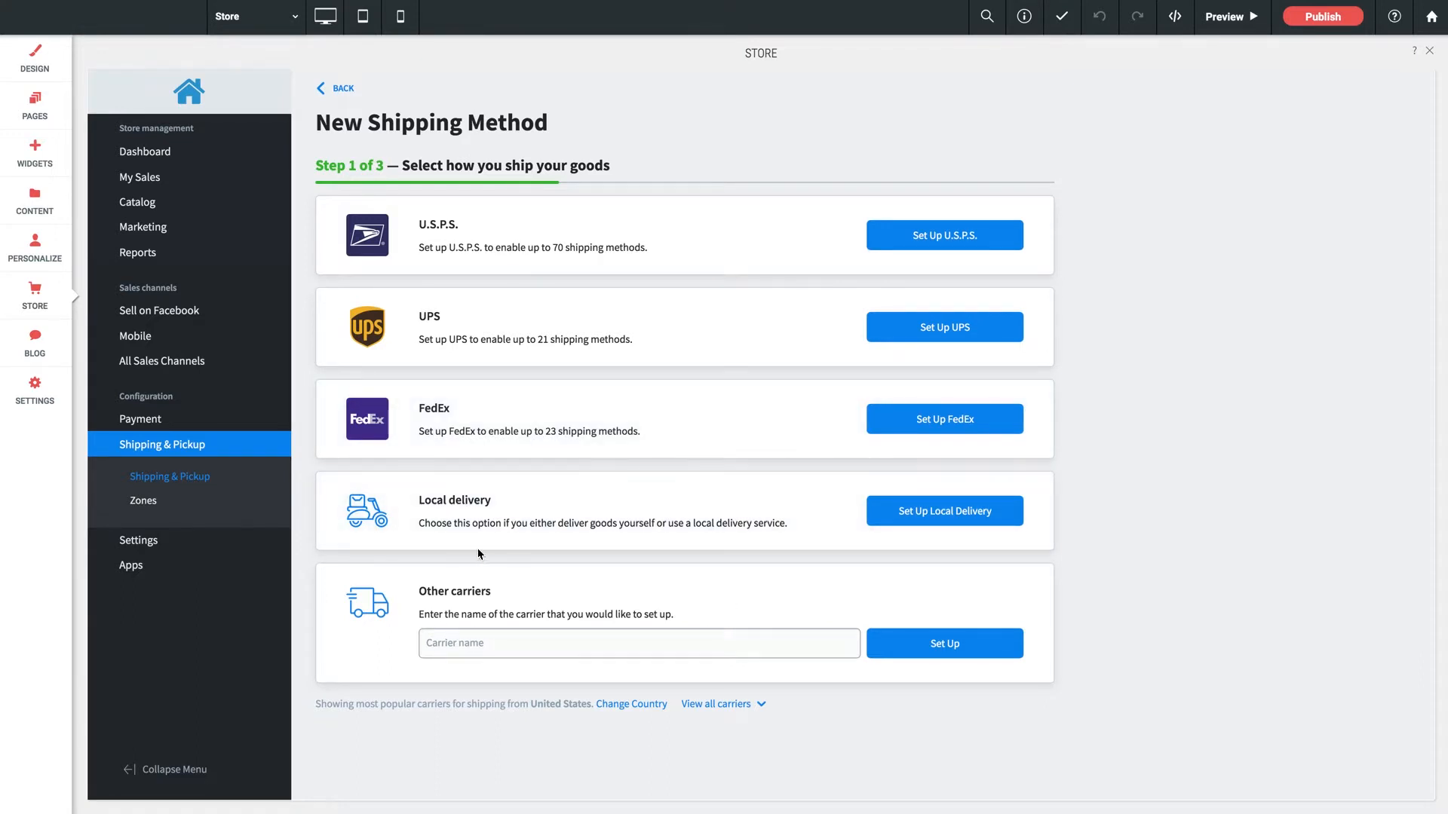
click(933, 421)
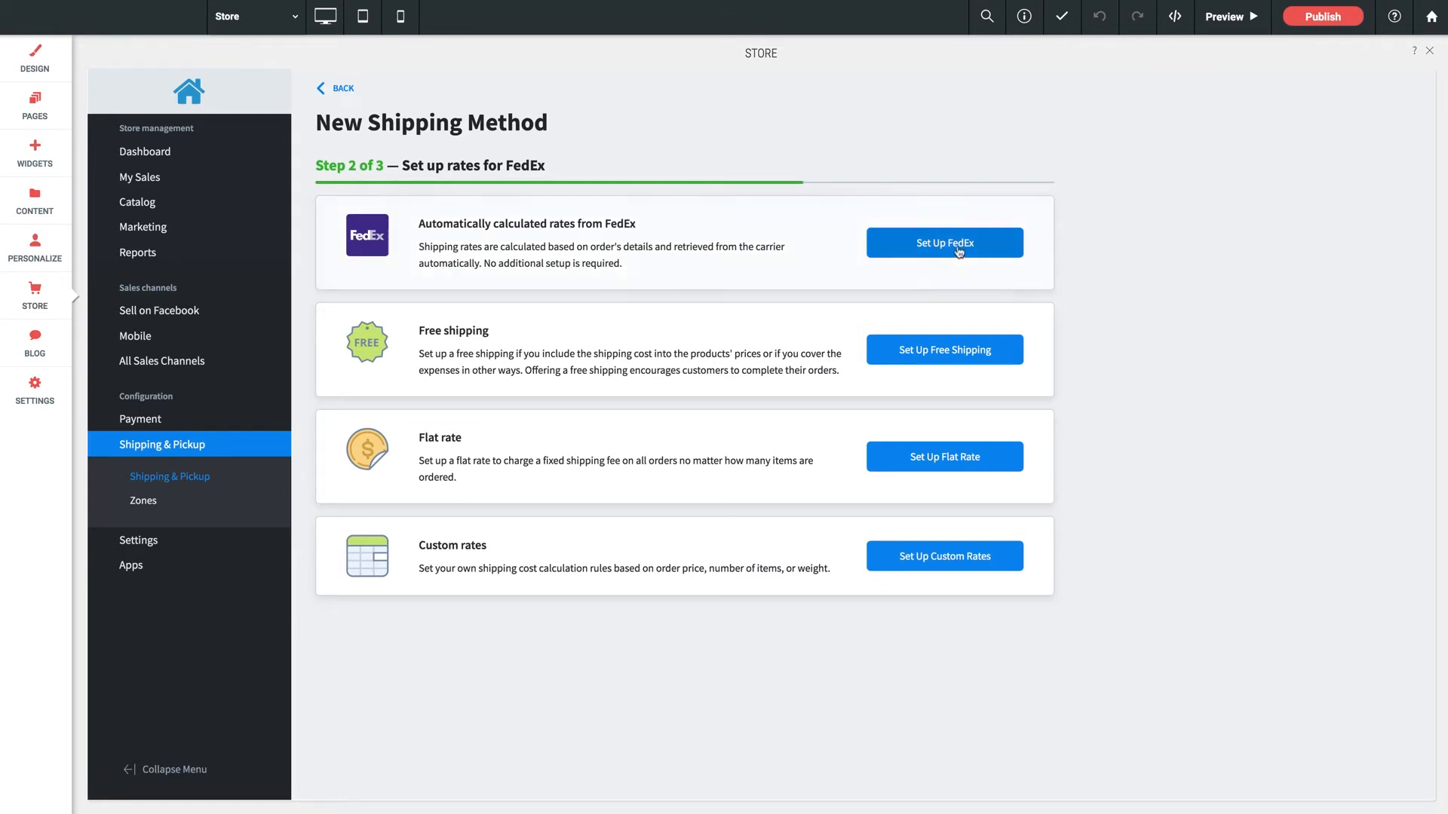
click(929, 247)
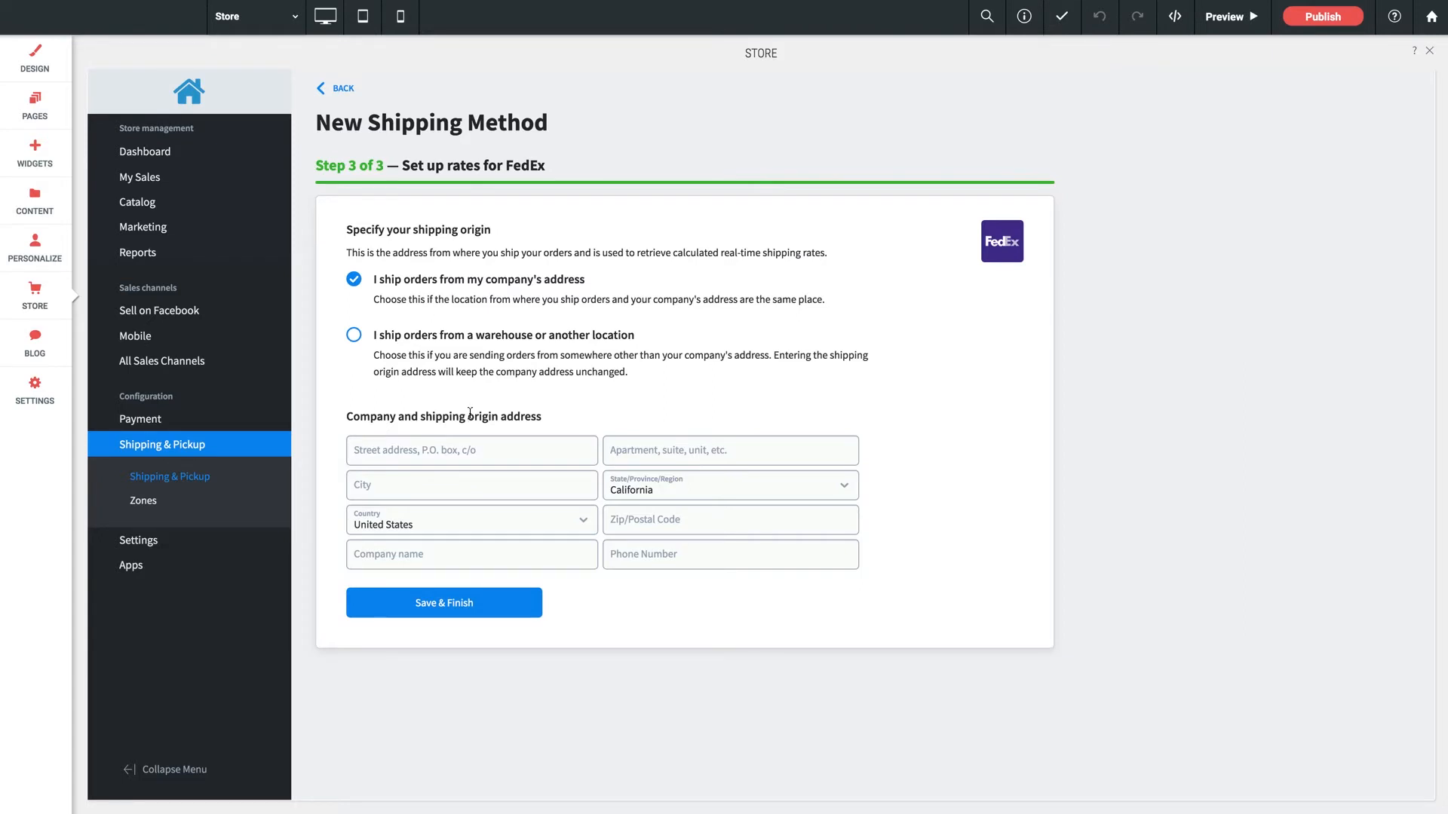
Switch the FedEx shipping method to custom rates and add two rows to the shipping rates table
click(339, 88)
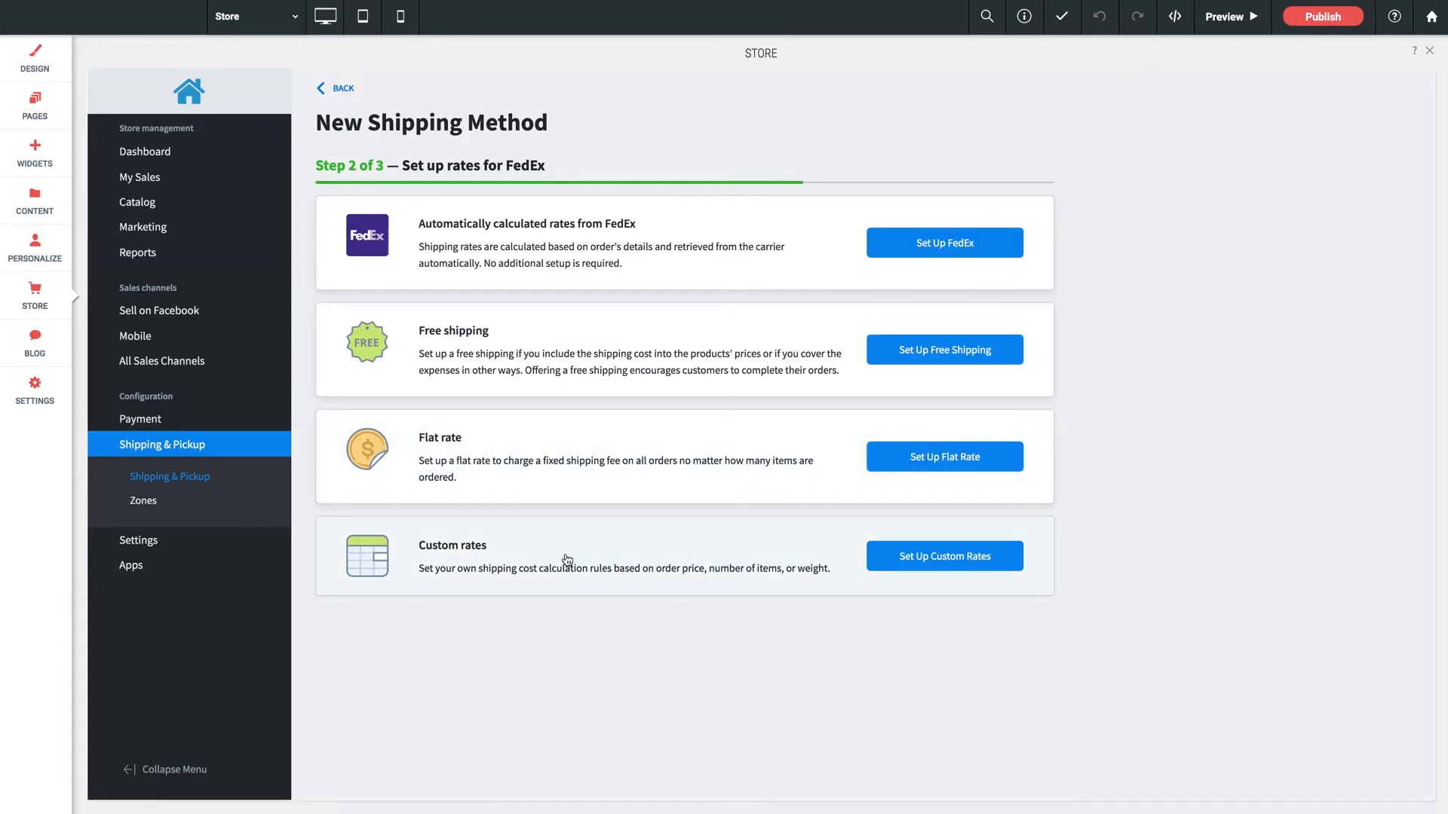
click(922, 557)
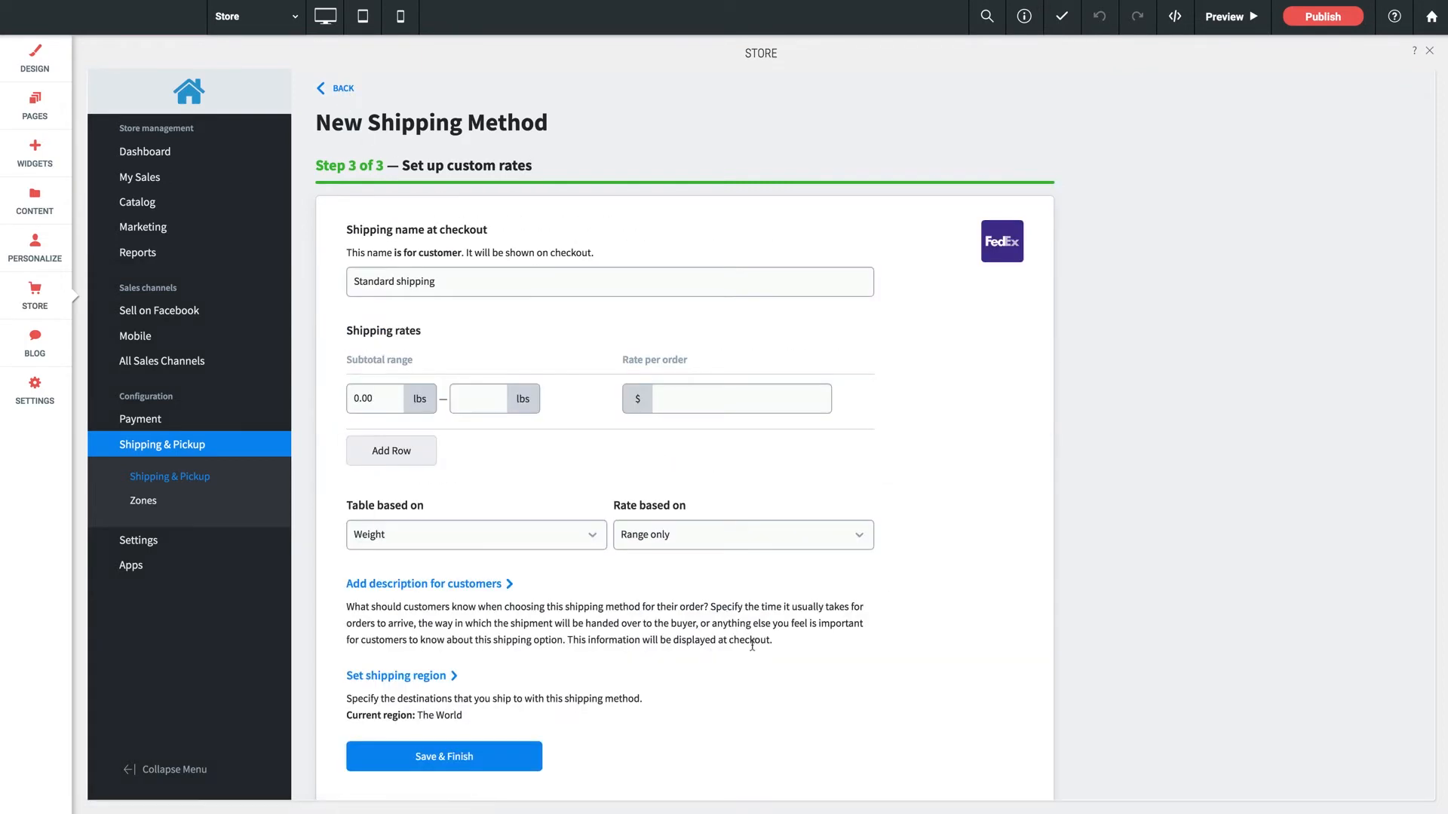
scroll(947, 654, down, 1)
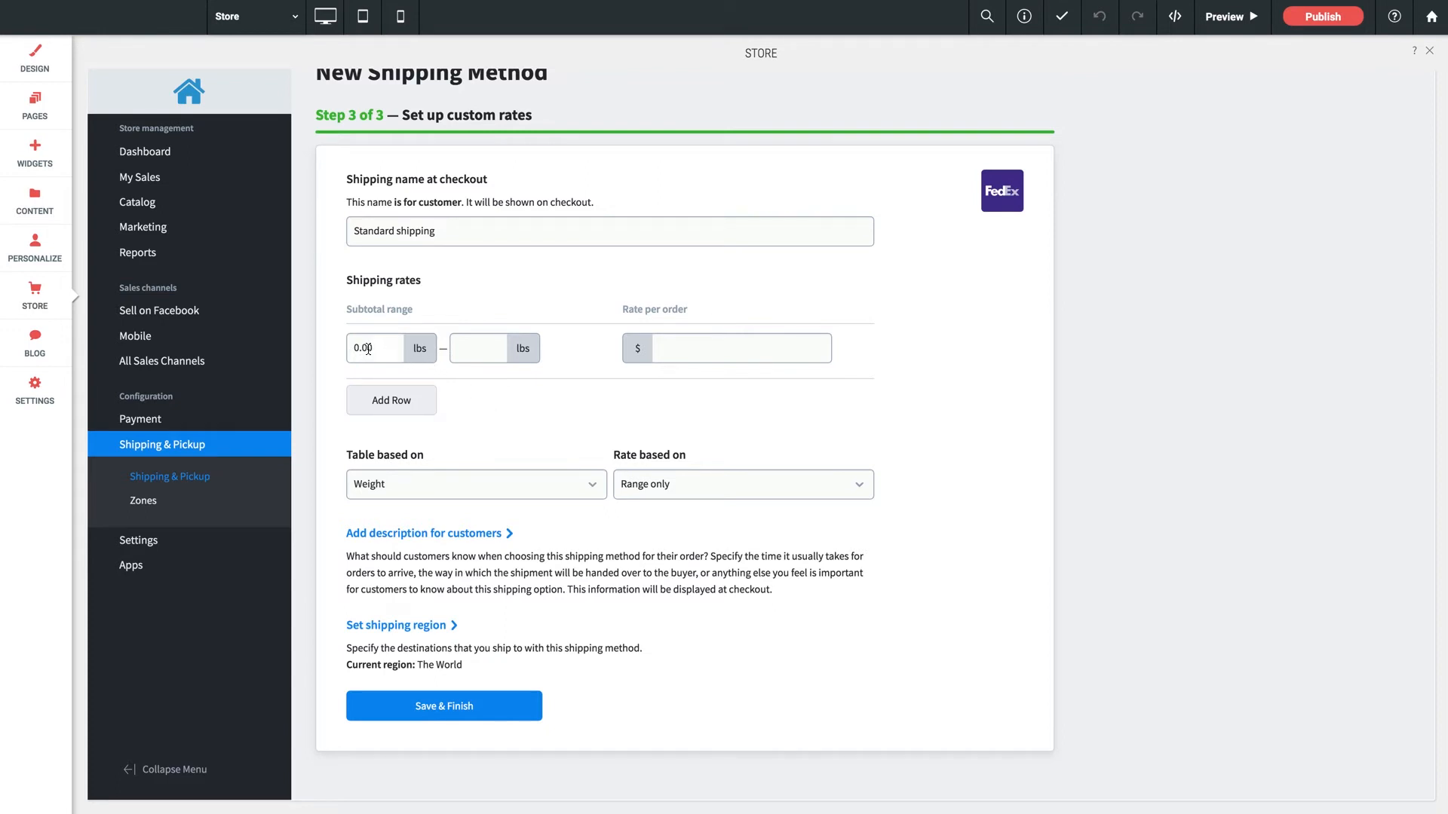
click(473, 350)
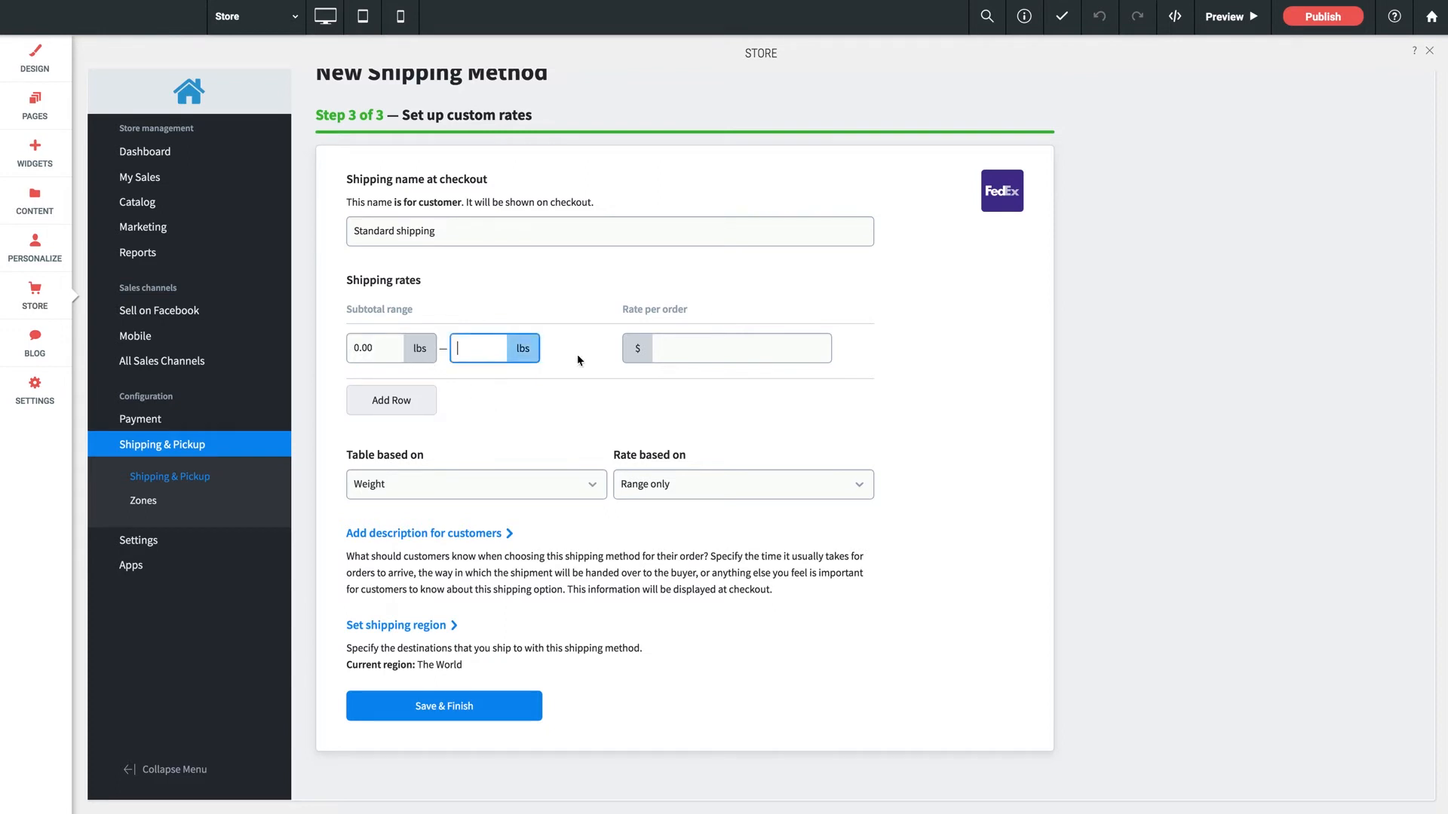
click(690, 352)
click(422, 398)
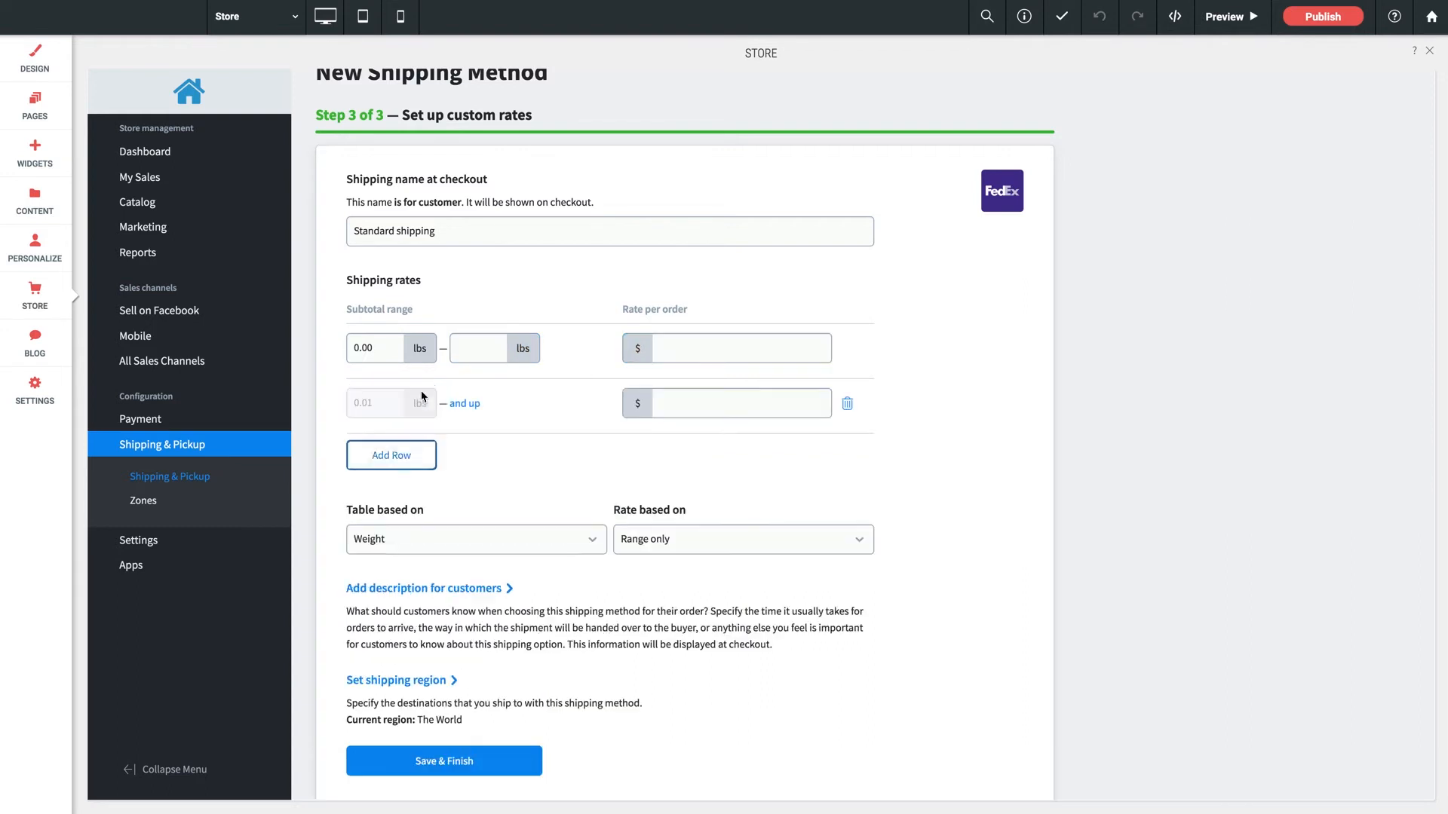
click(411, 463)
Check which options the custom shipping rates offer for the table basis and the rate basis
scroll(501, 490, down, 2)
click(450, 490)
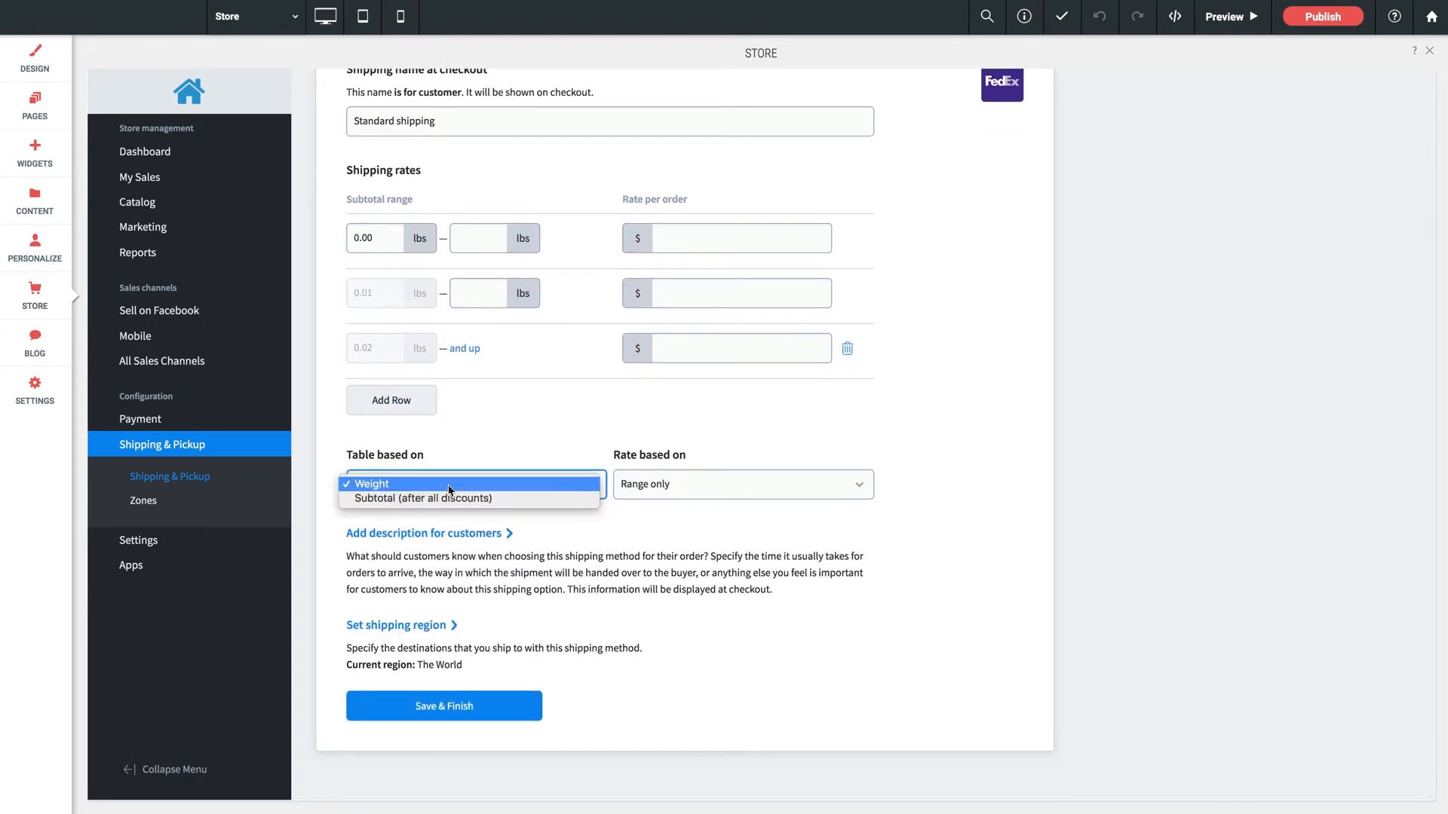
click(522, 439)
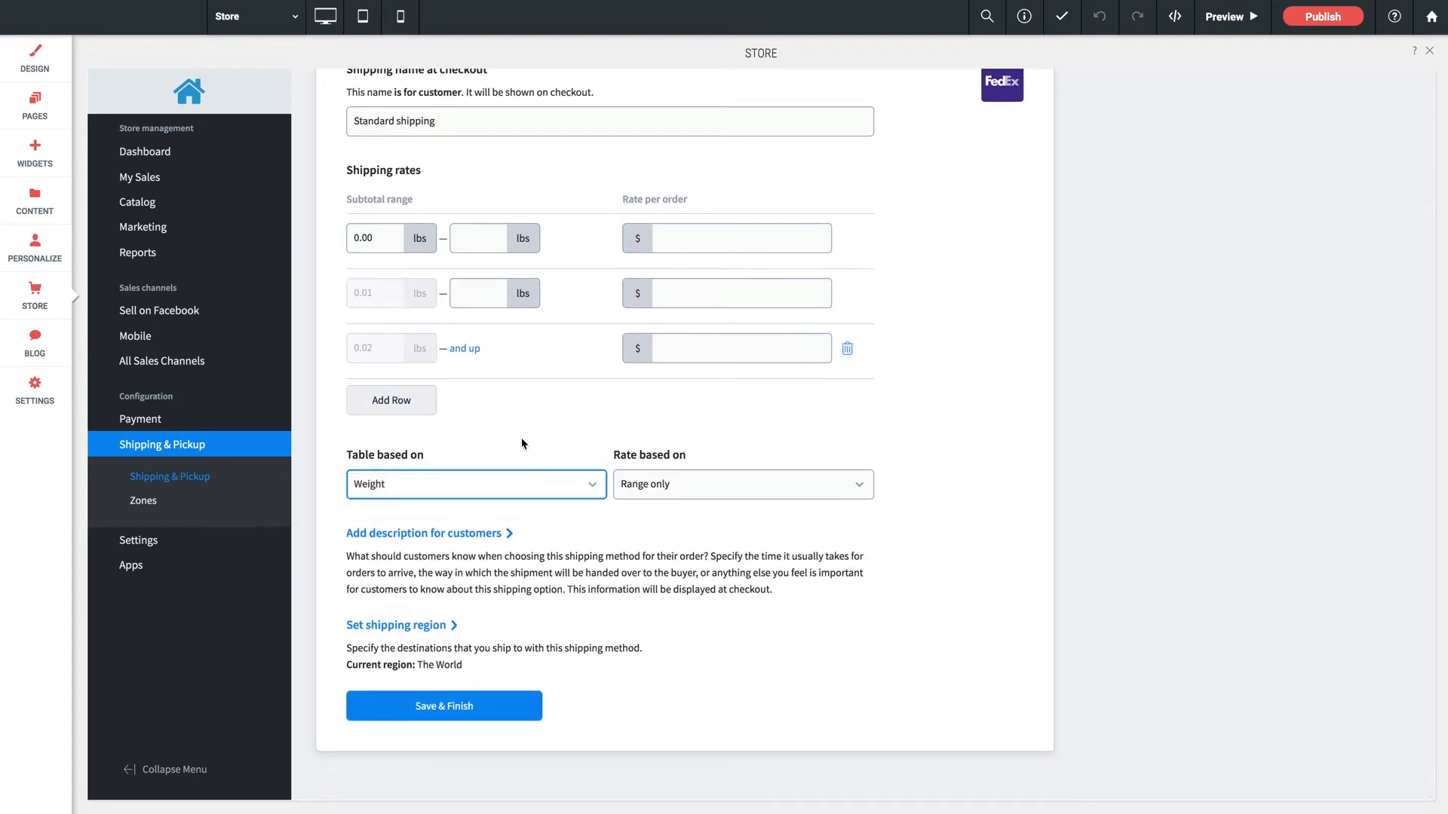
click(692, 489)
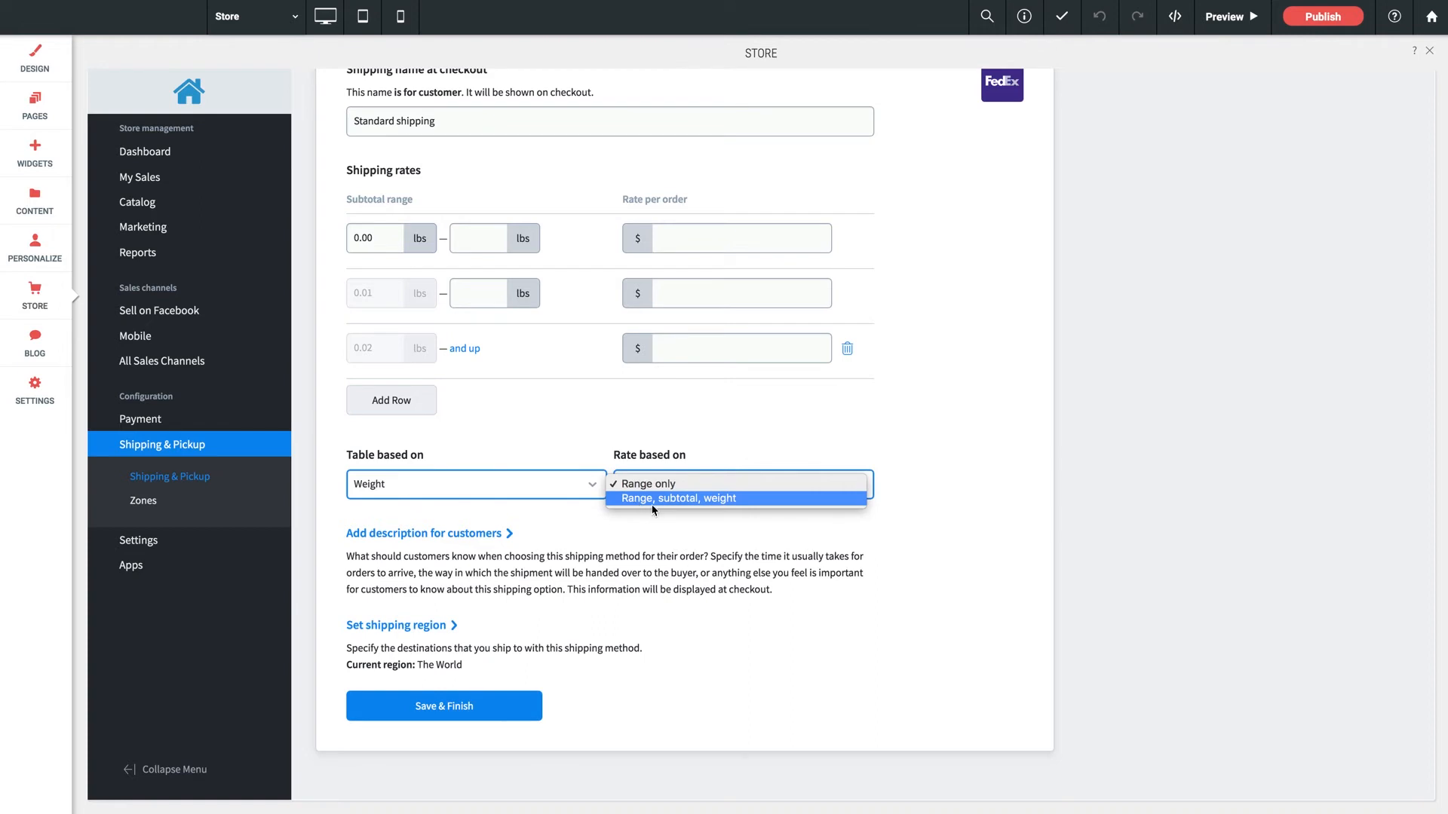
click(946, 576)
scroll(945, 573, up, 4)
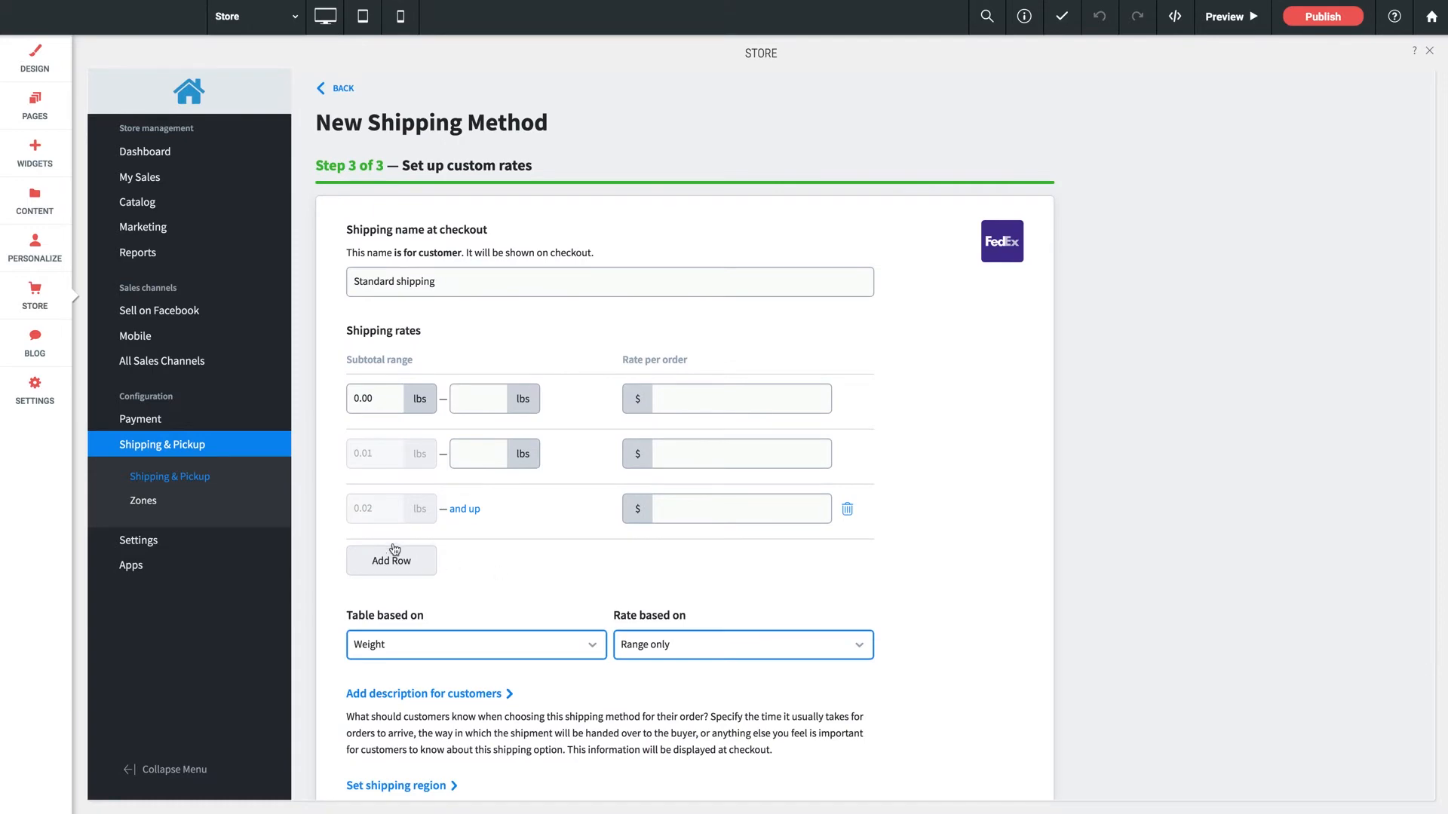
View the store's payment methods, and its store profile and regional settings
click(131, 417)
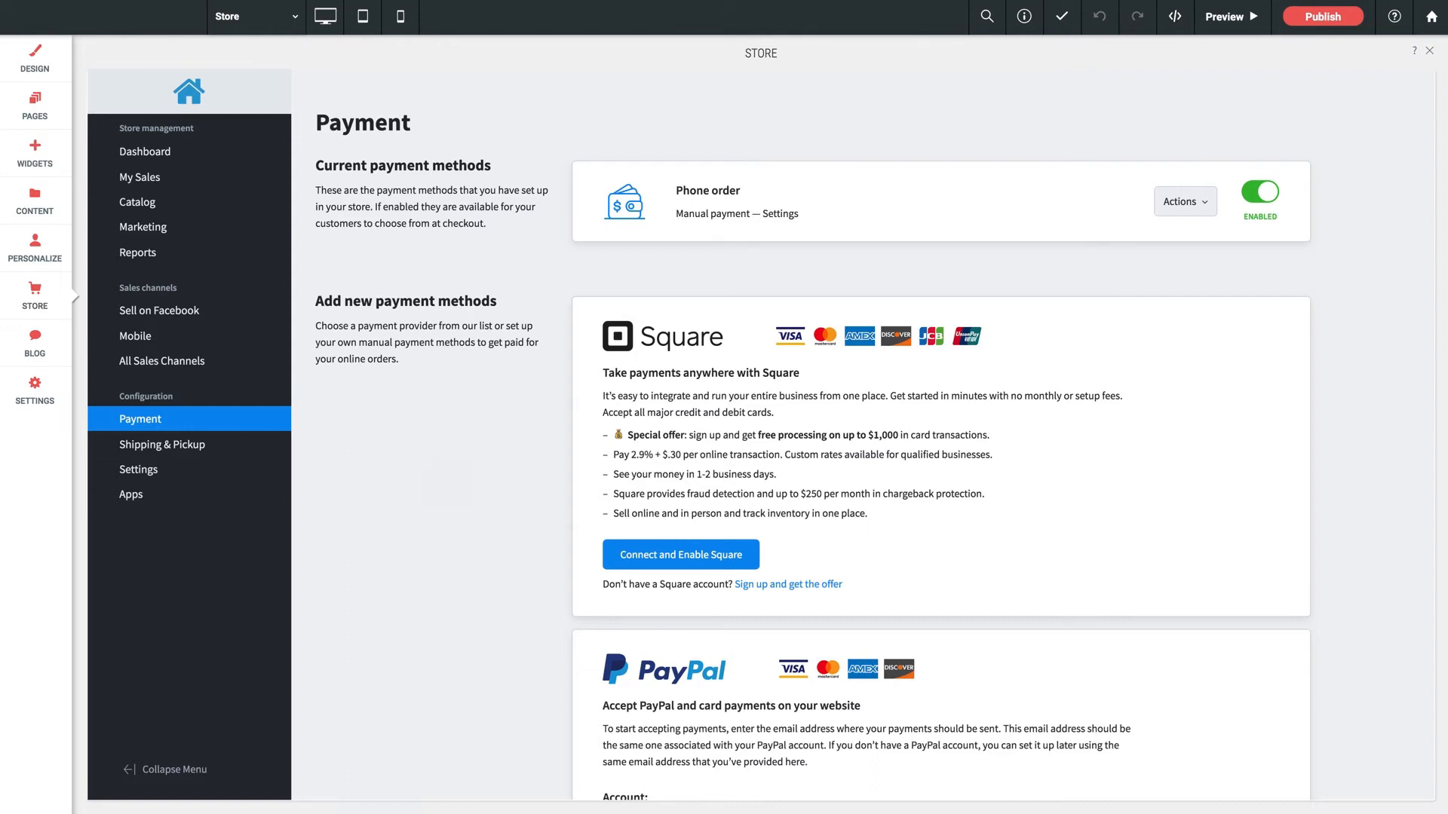
click(139, 469)
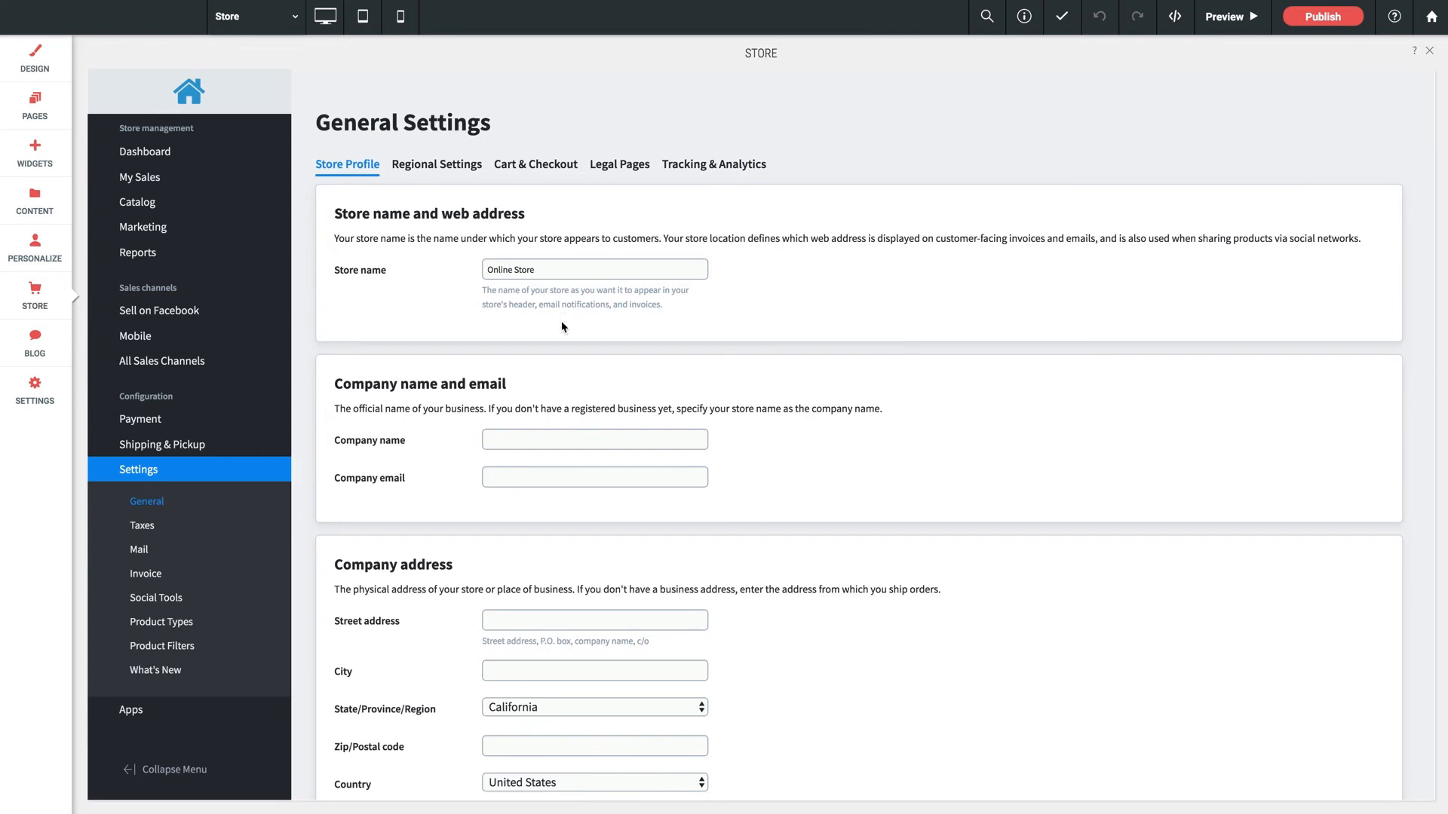
click(437, 164)
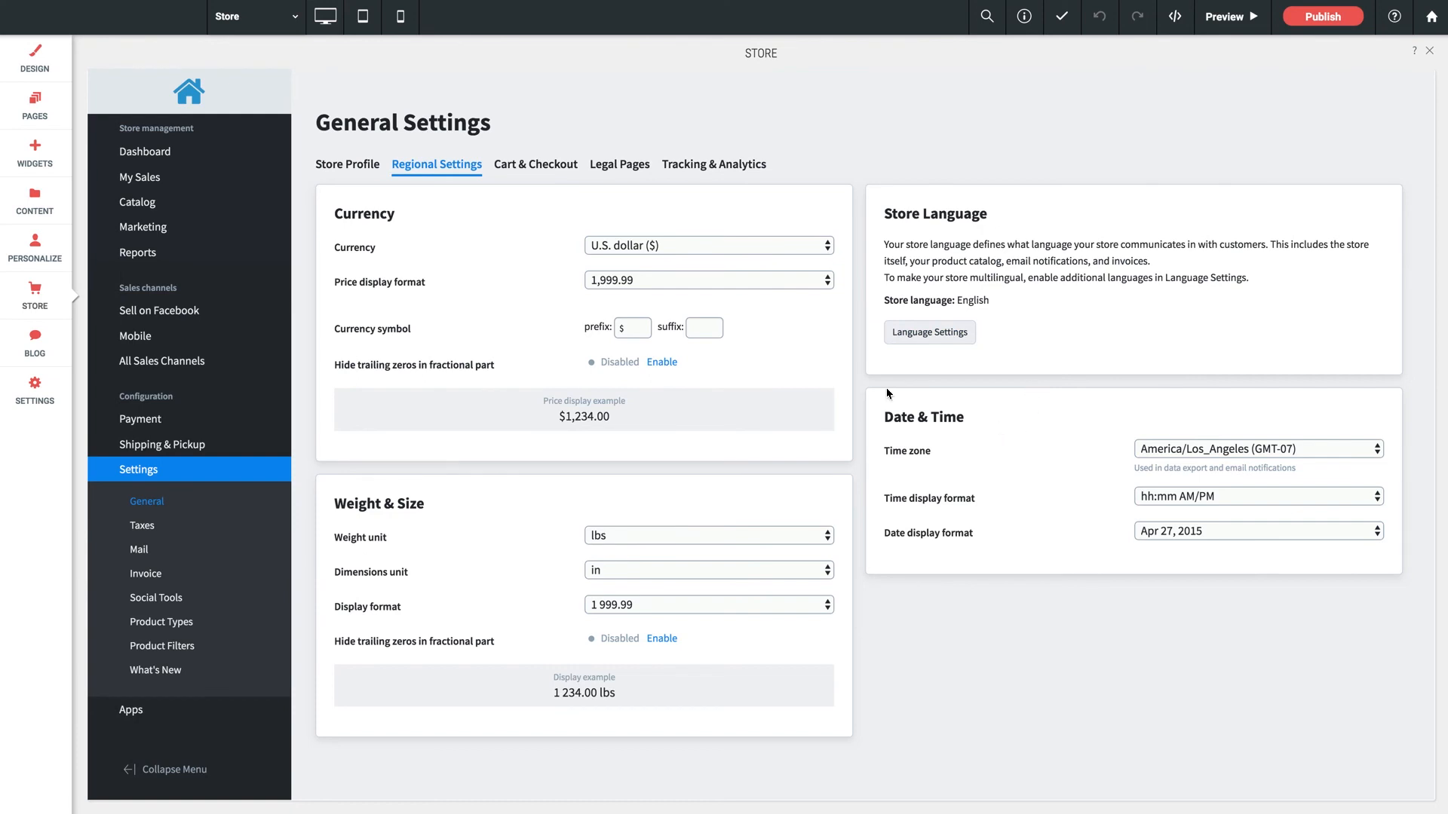
Examine the Cart & Checkout settings from catalog and checkout options down to related products
click(537, 166)
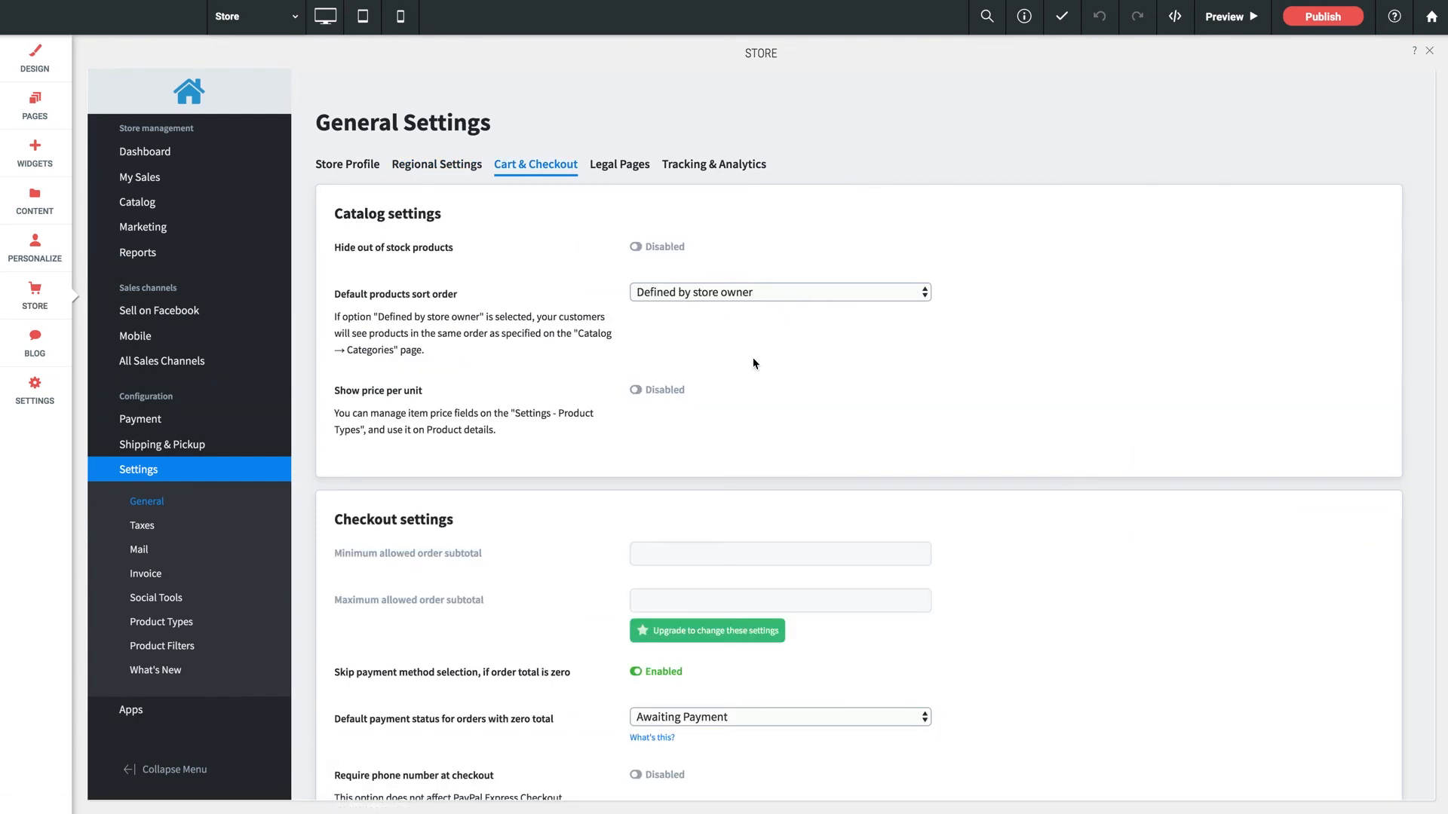
scroll(749, 378, down, 2)
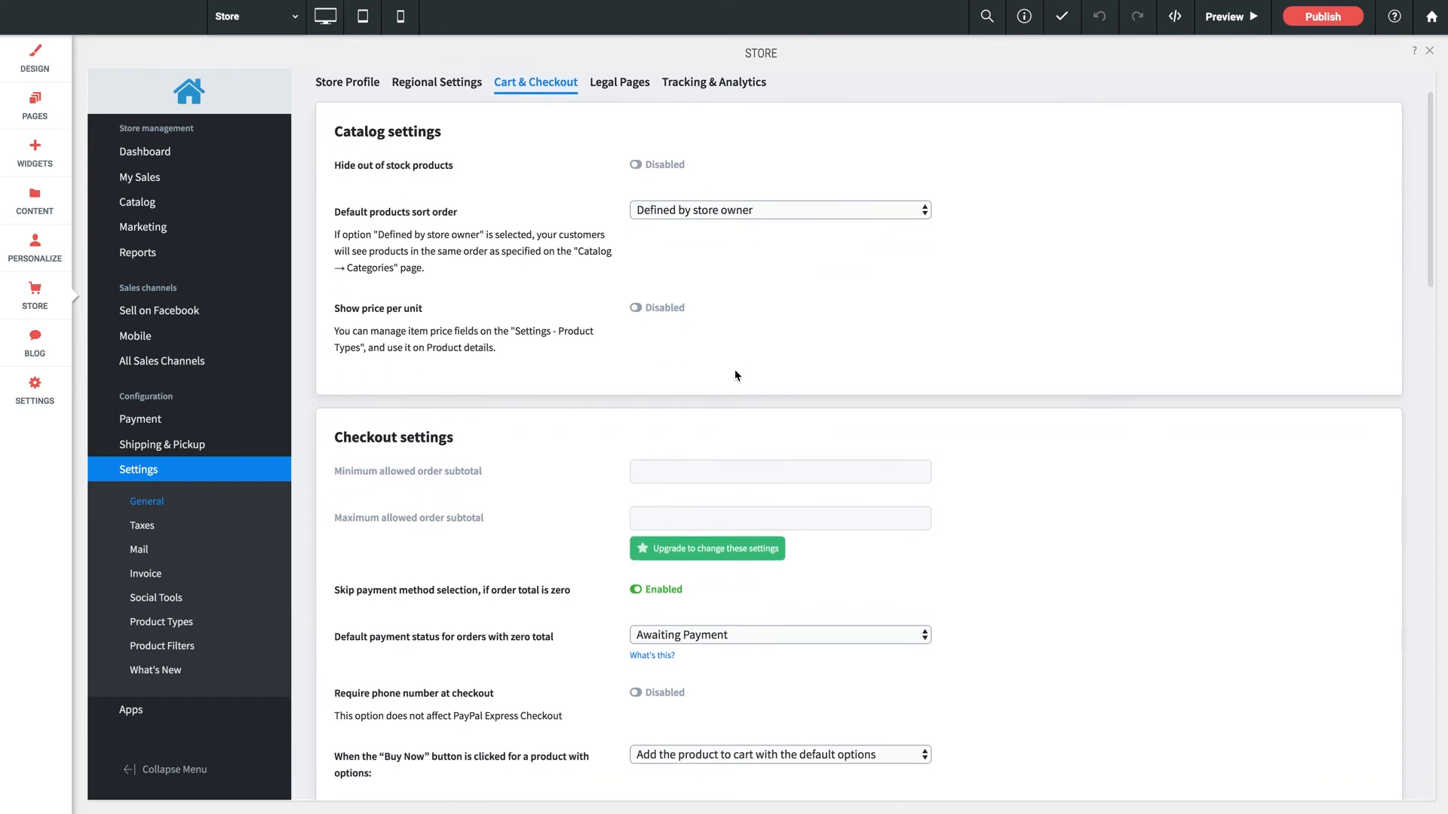
scroll(735, 375, down, 6)
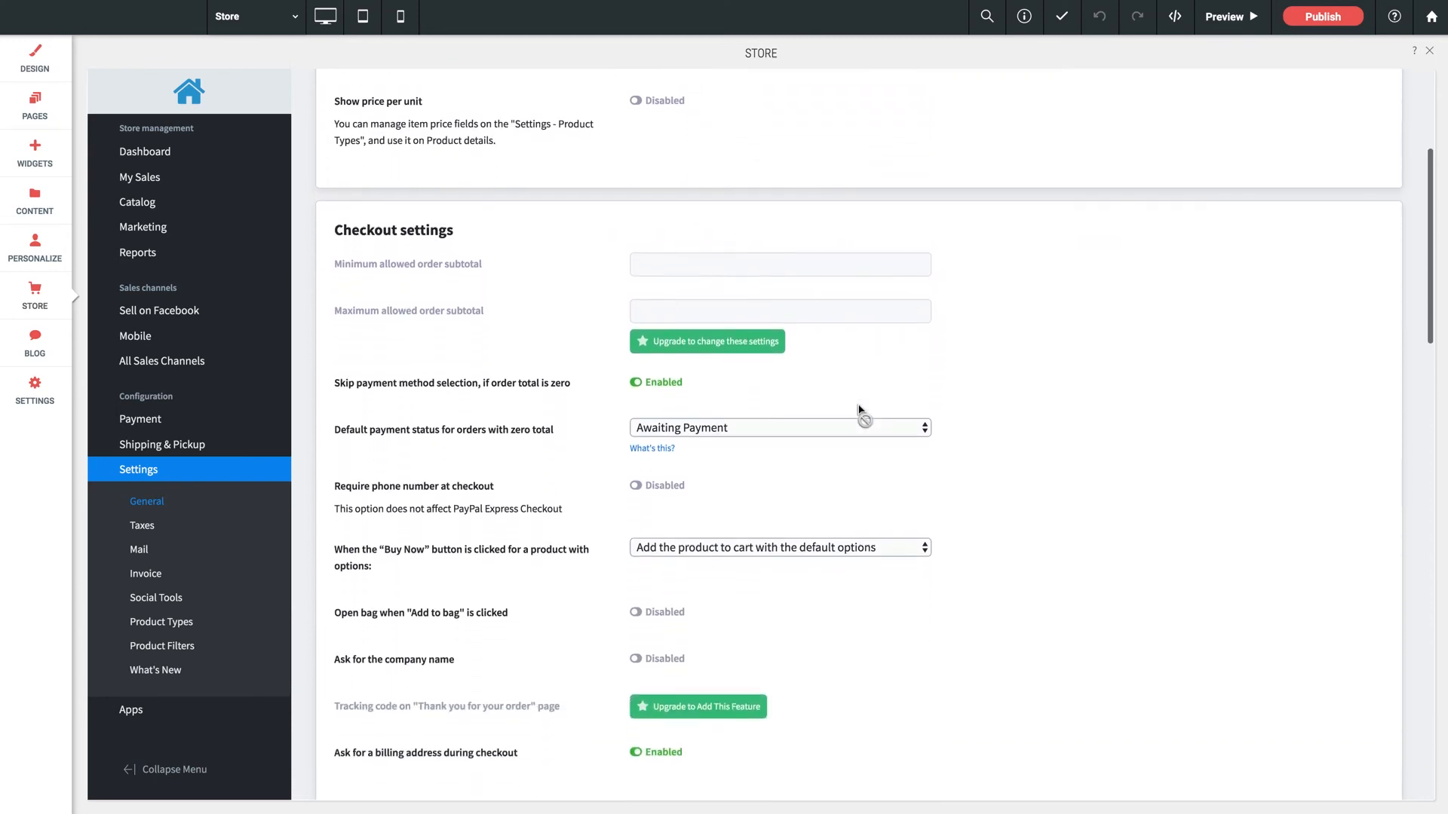
scroll(860, 411, down, 6)
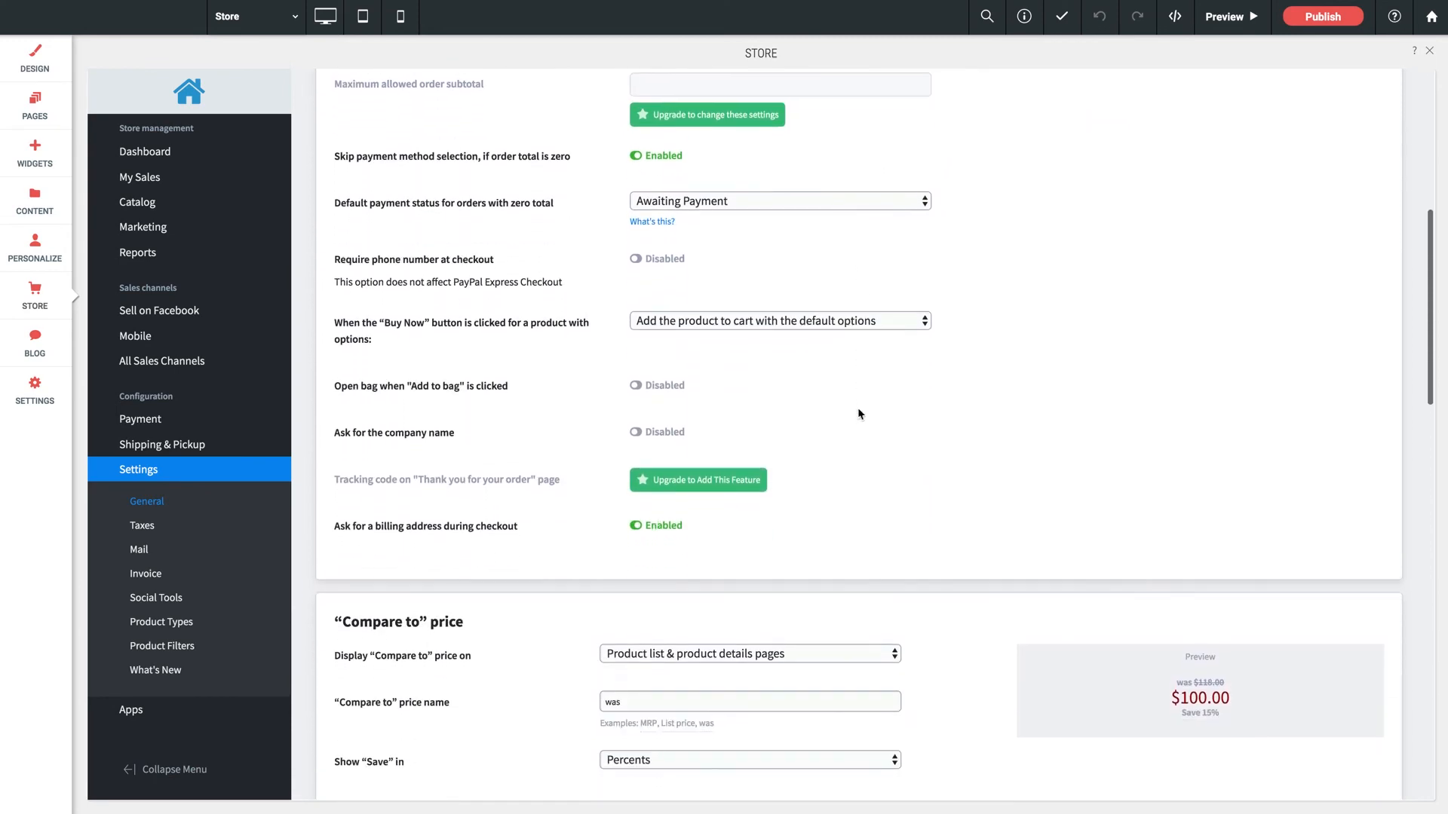
scroll(857, 413, down, 6)
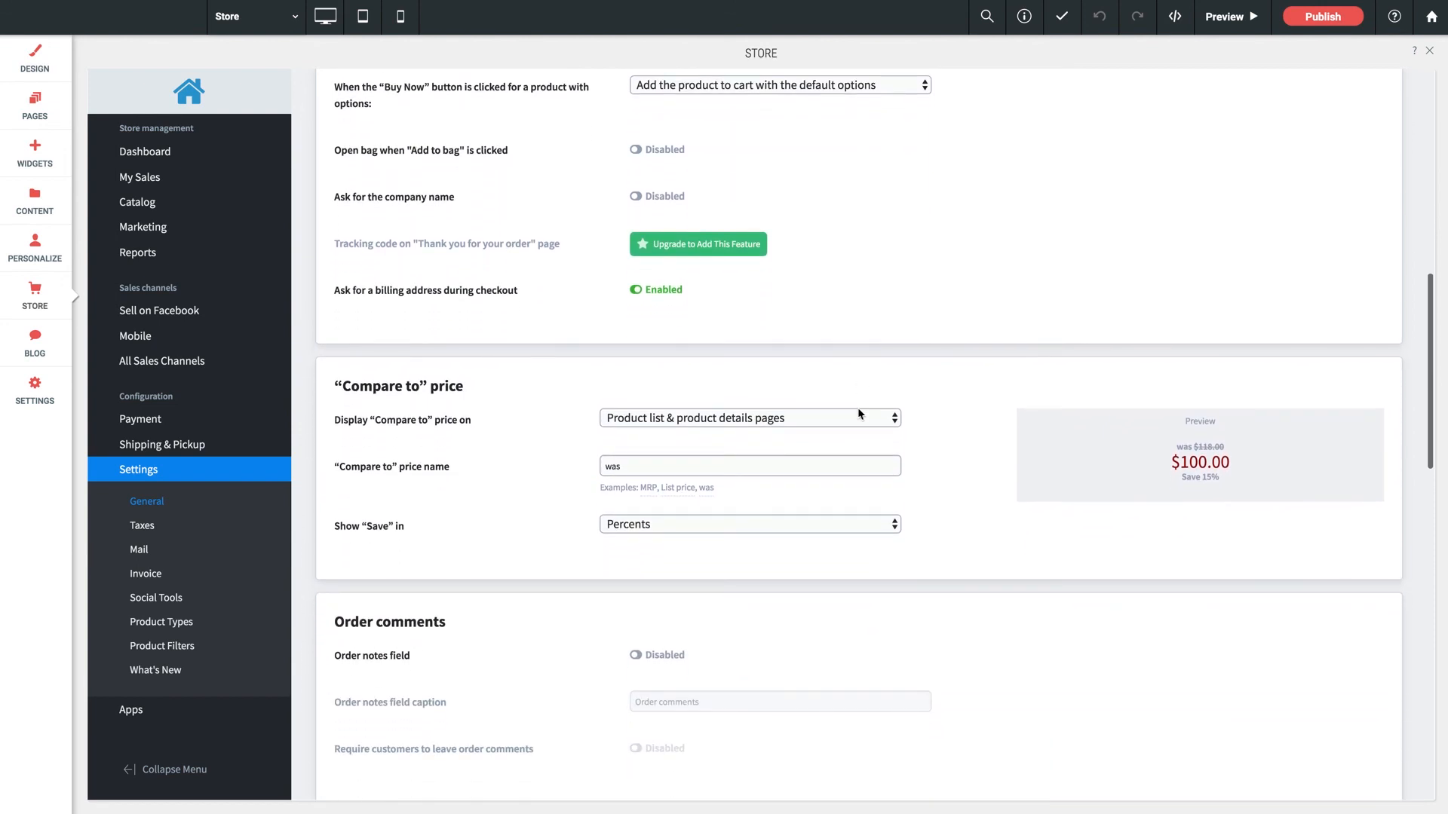
scroll(857, 408, down, 6)
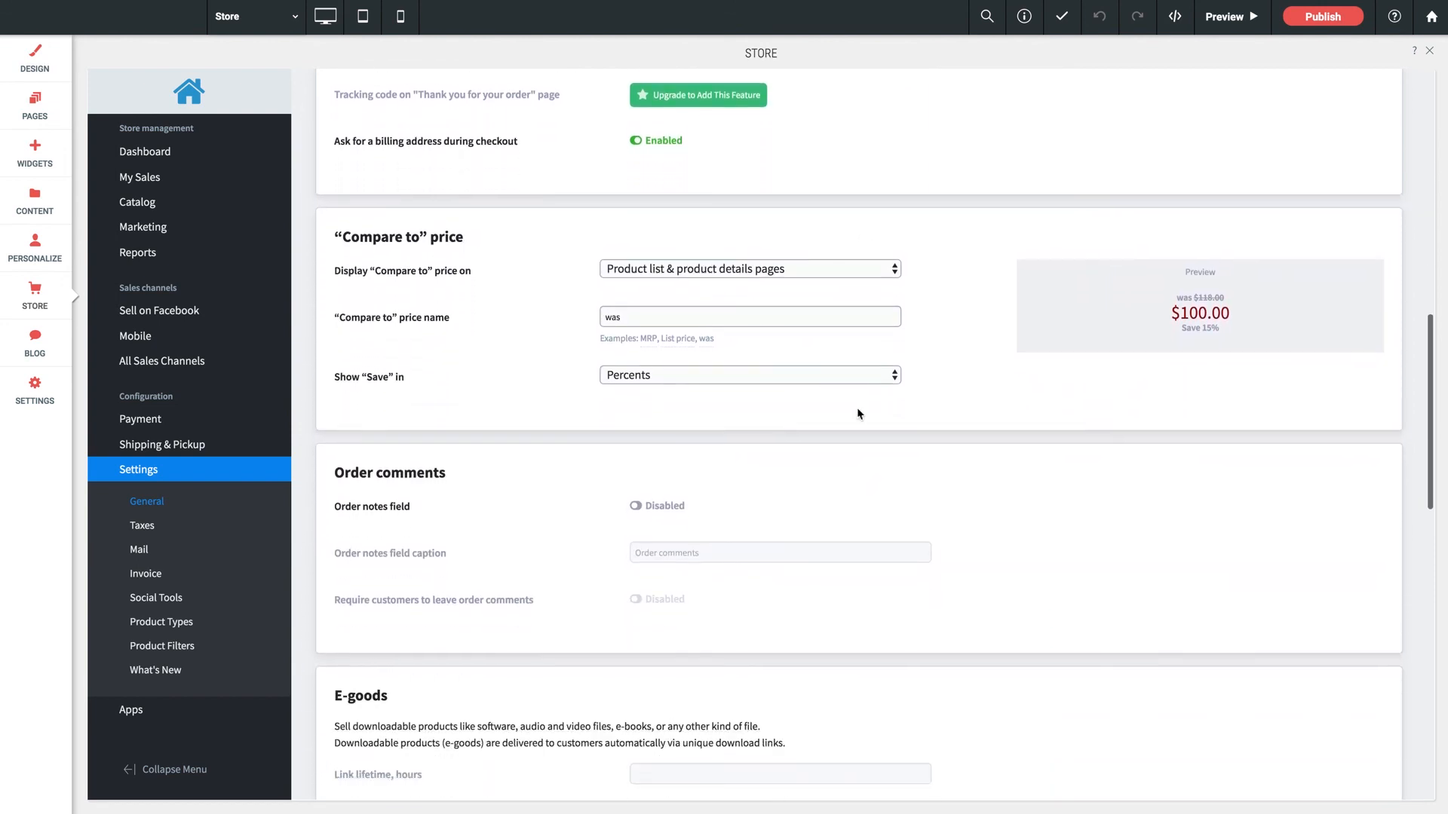
scroll(857, 414, down, 9)
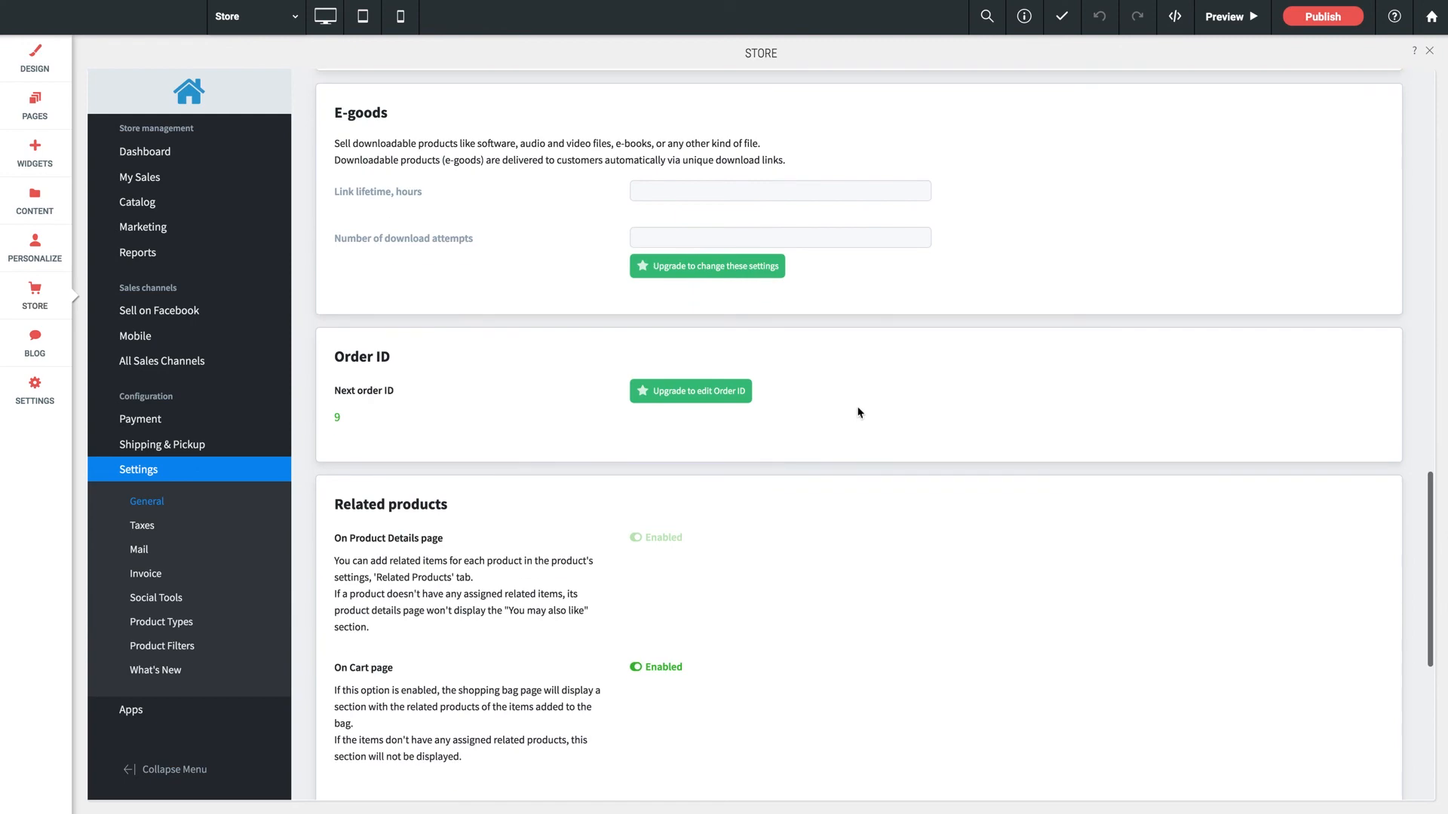
scroll(858, 412, up, 7)
scroll(858, 410, up, 10)
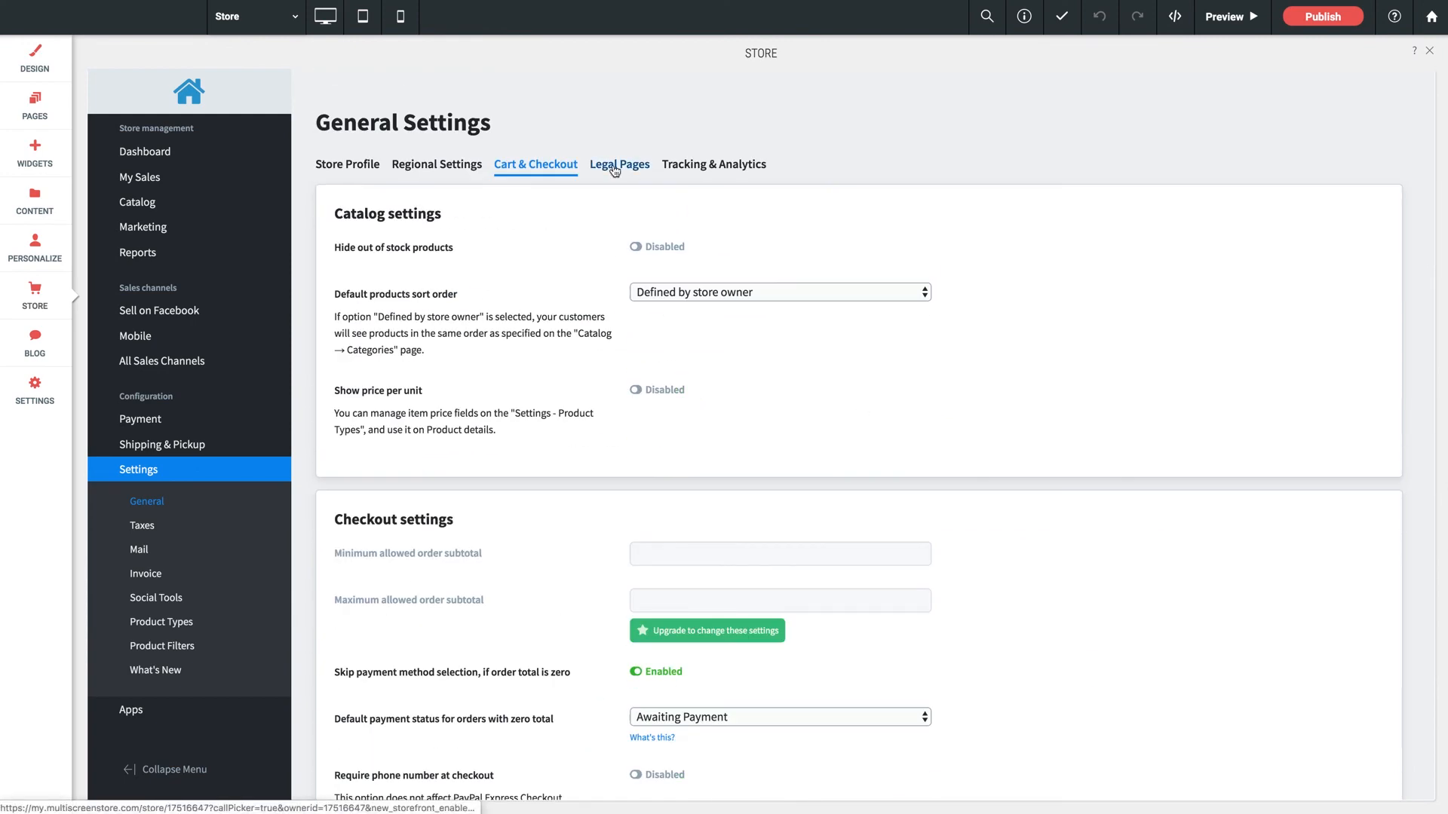
View the store's legal pages settings and the Facebook Pixel ID field in the tracking and analytics settings
click(619, 163)
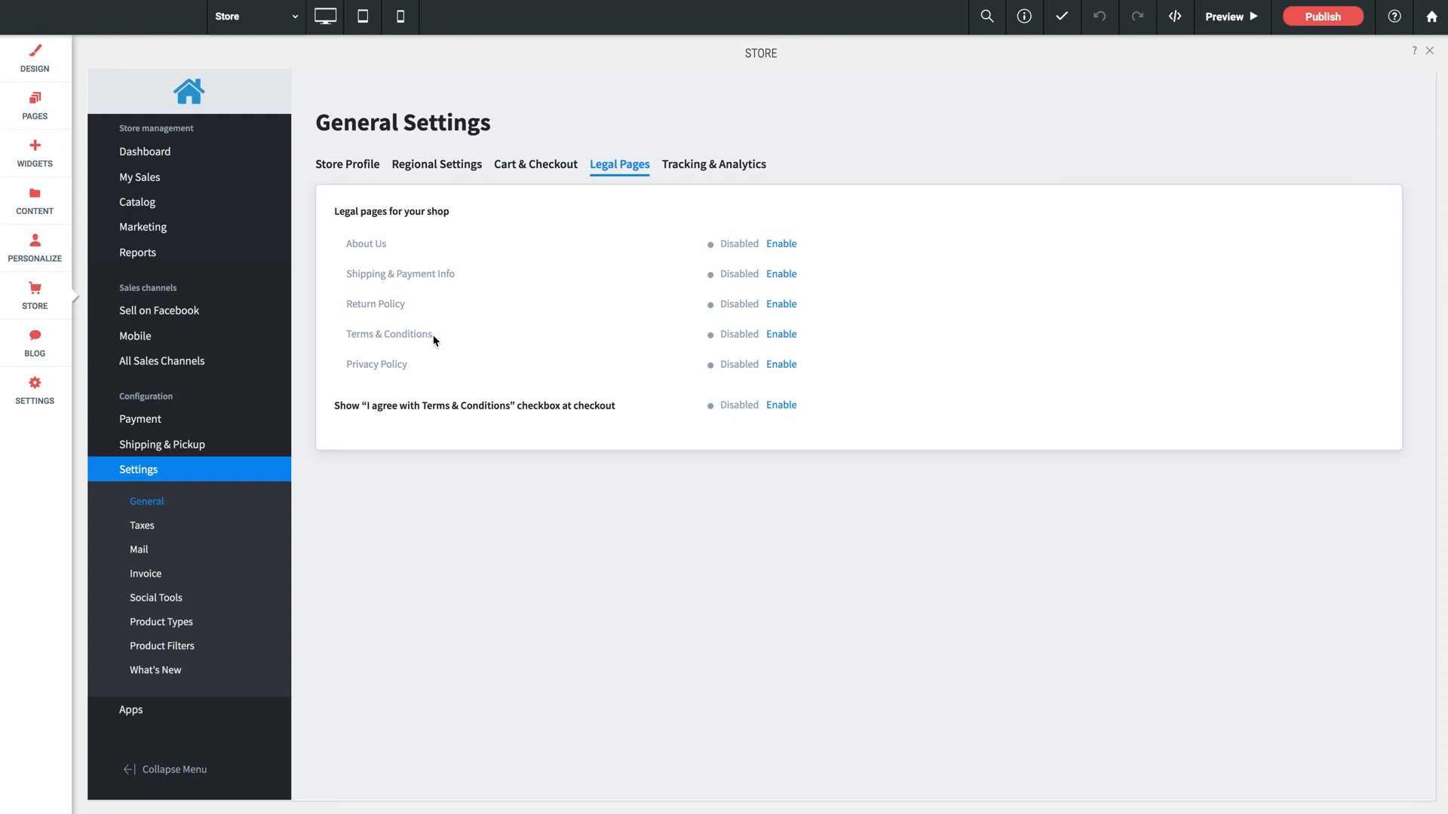
click(731, 167)
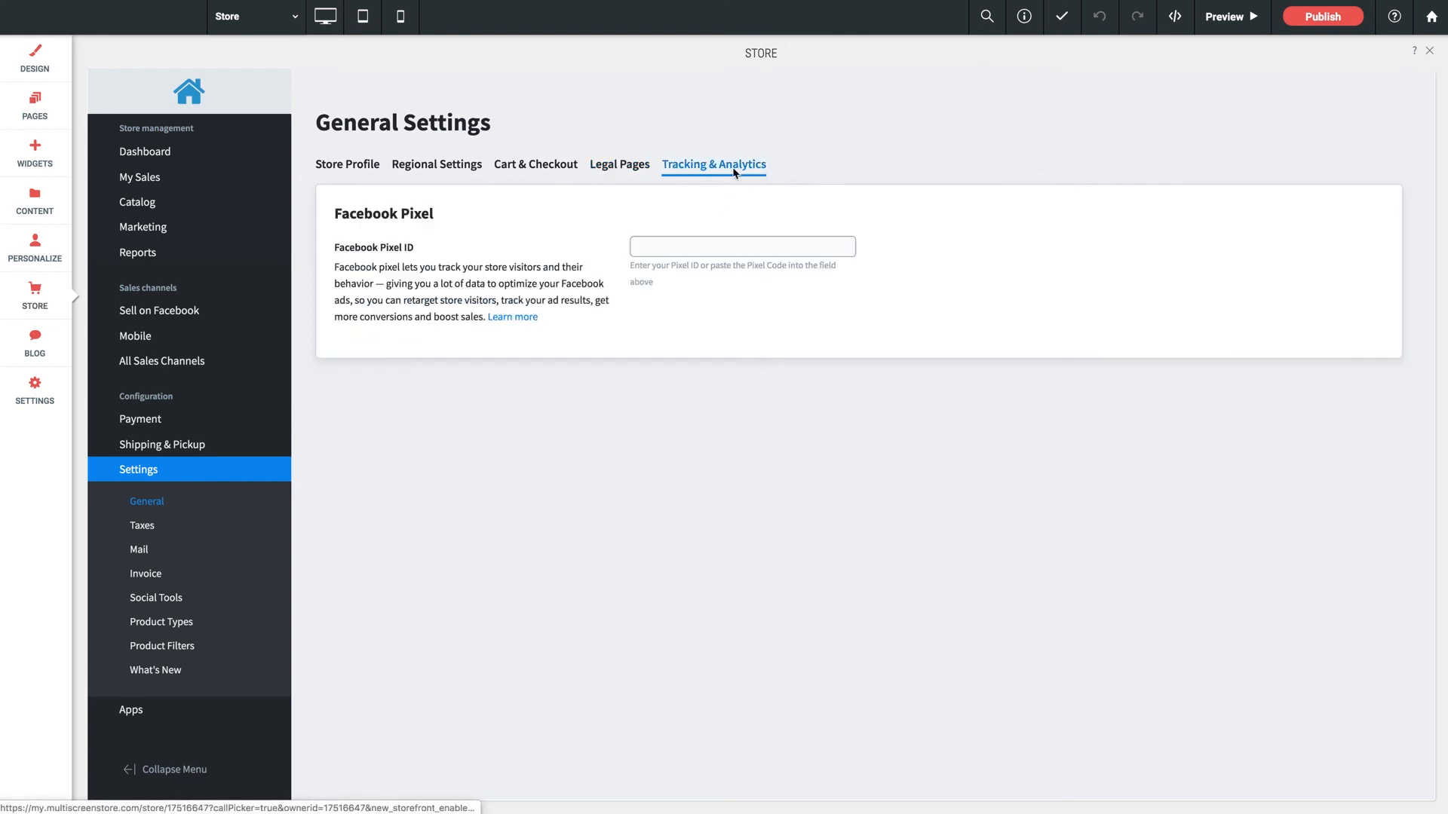
click(701, 245)
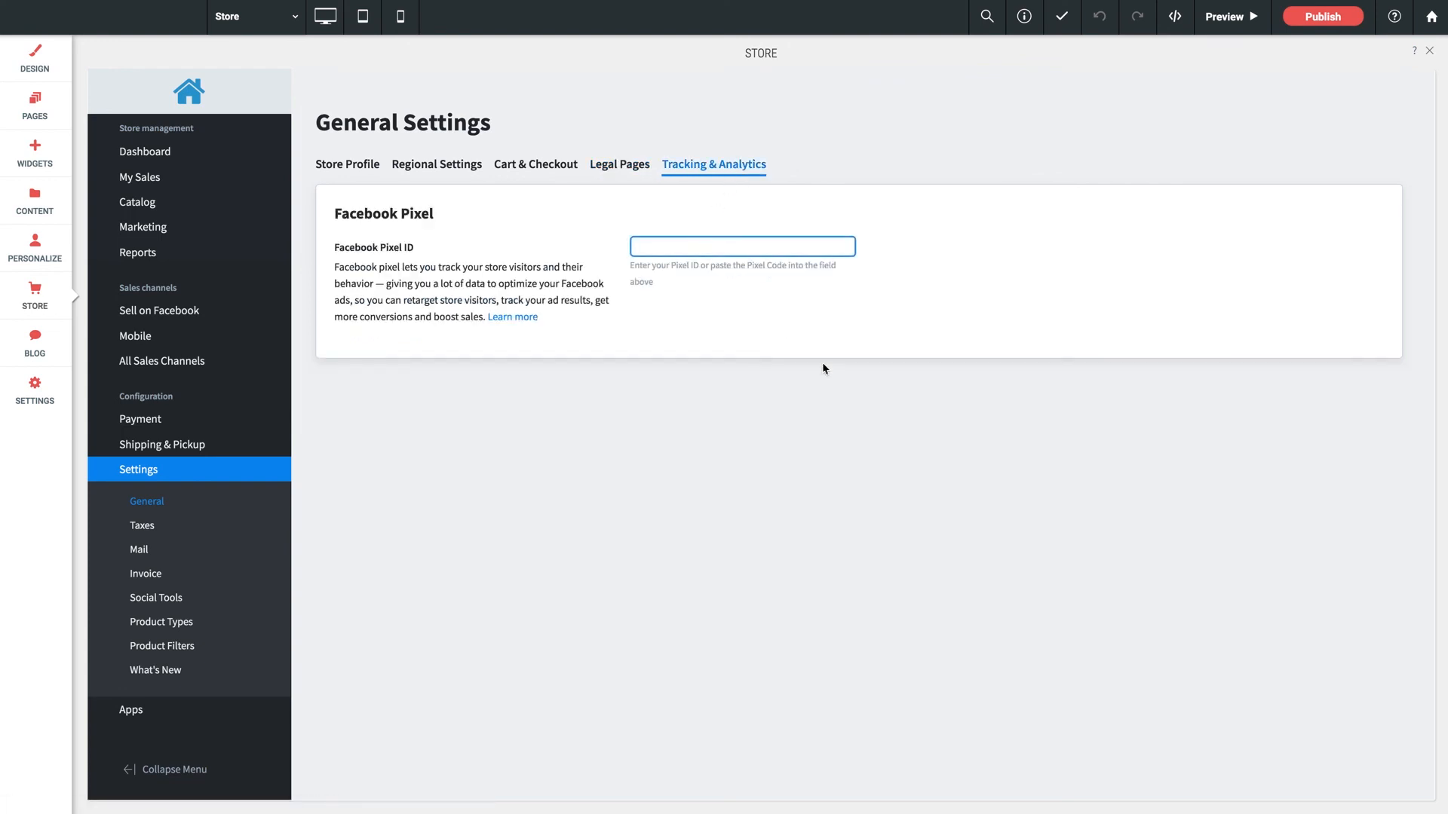